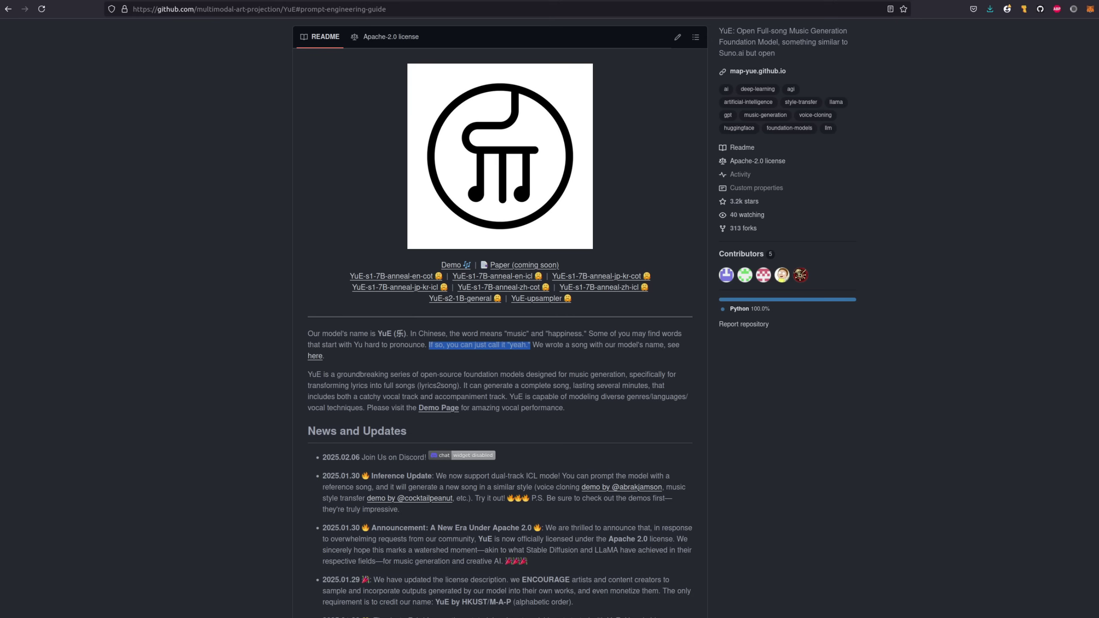
# Read through the YuE project README and the performance profiles section of the YuEGP README.
pyautogui.scroll(-15, 499, 325)
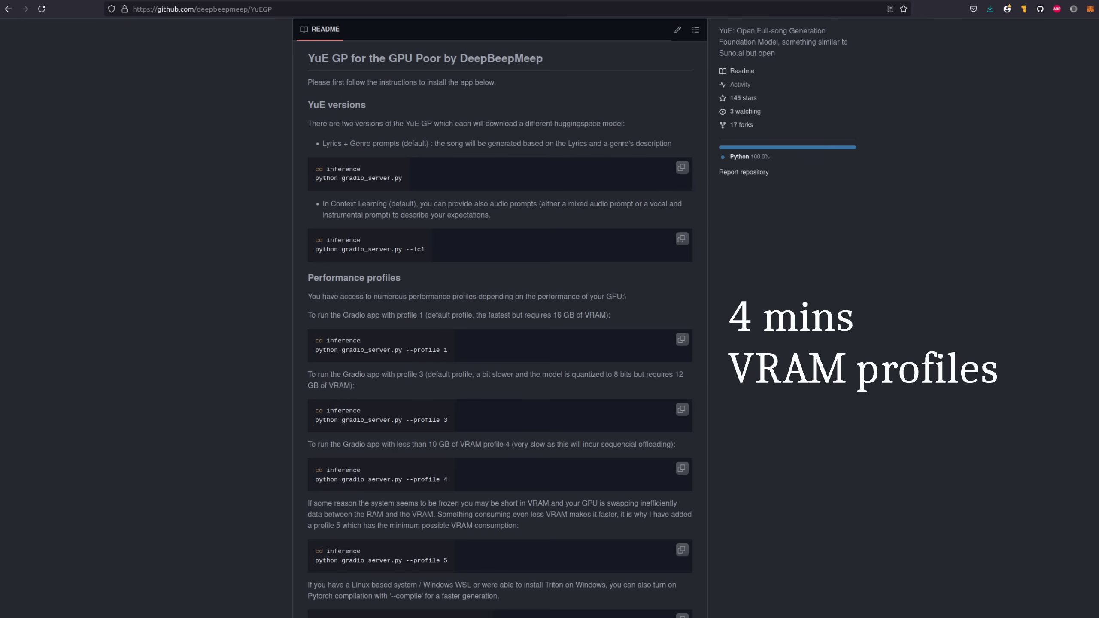
pyautogui.scroll(-5, 805, 502)
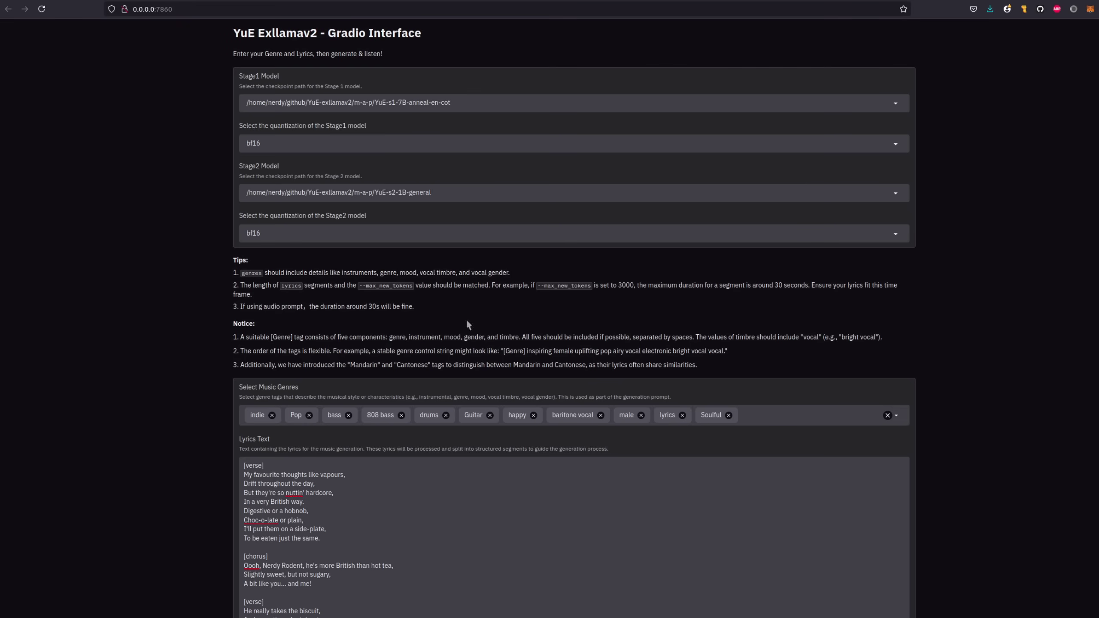
# Review the generation settings down to the log area, briefly showing the options behind Use Audio Prompt.
pyautogui.scroll(-5, 619, 309)
pyautogui.scroll(-4, 619, 309)
pyautogui.scroll(-4, 937, 407)
pyautogui.scroll(-10, 969, 409)
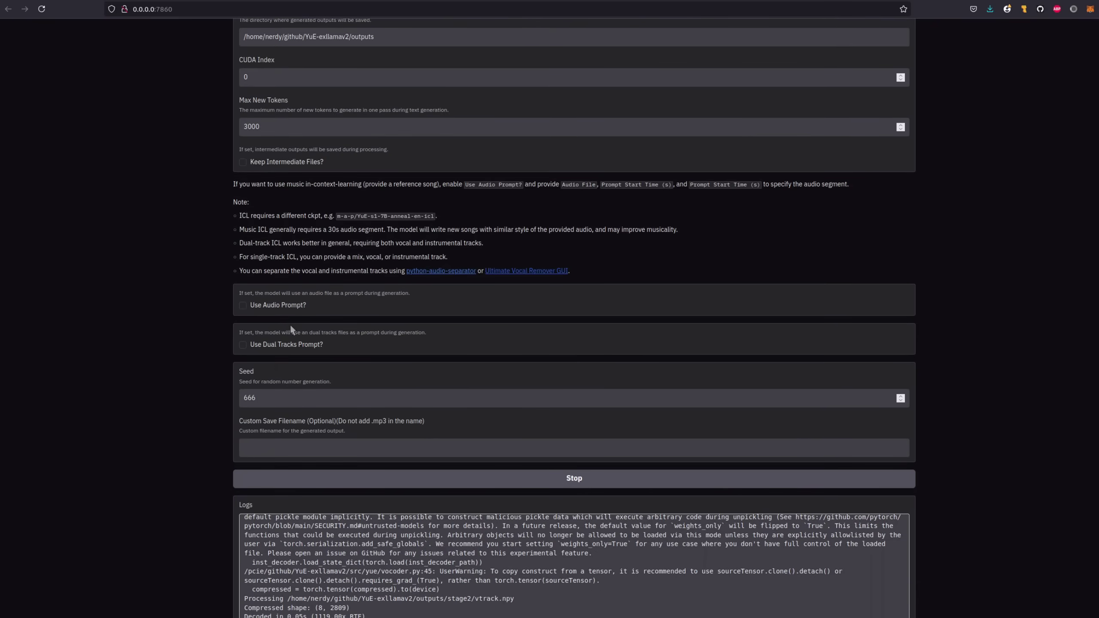
pyautogui.click(243, 306)
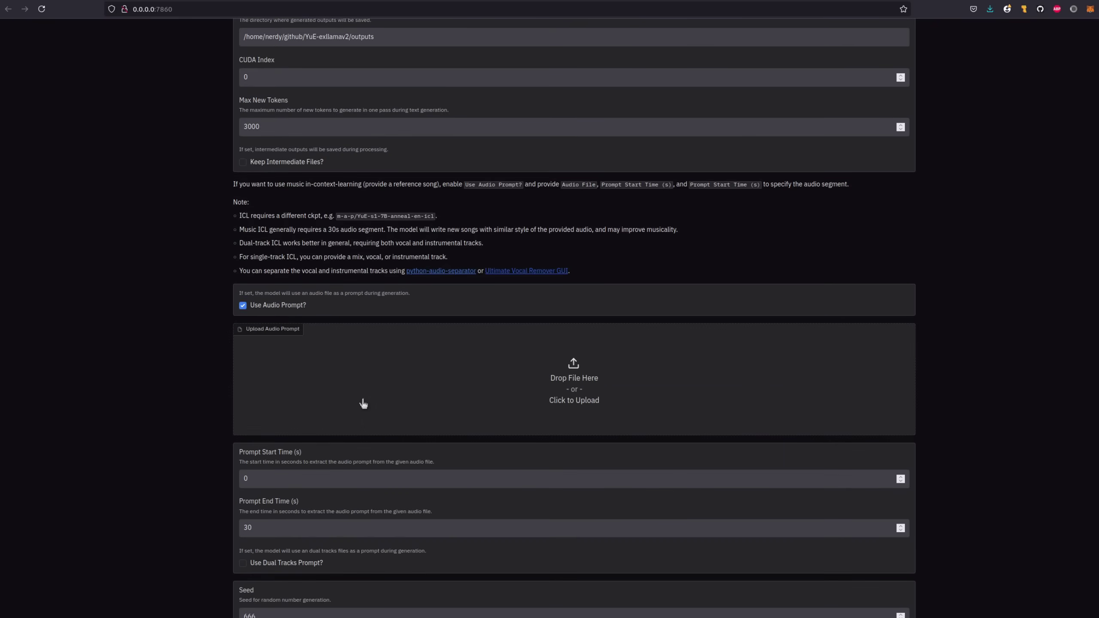
pyautogui.click(273, 306)
pyautogui.scroll(15, 1069, 338)
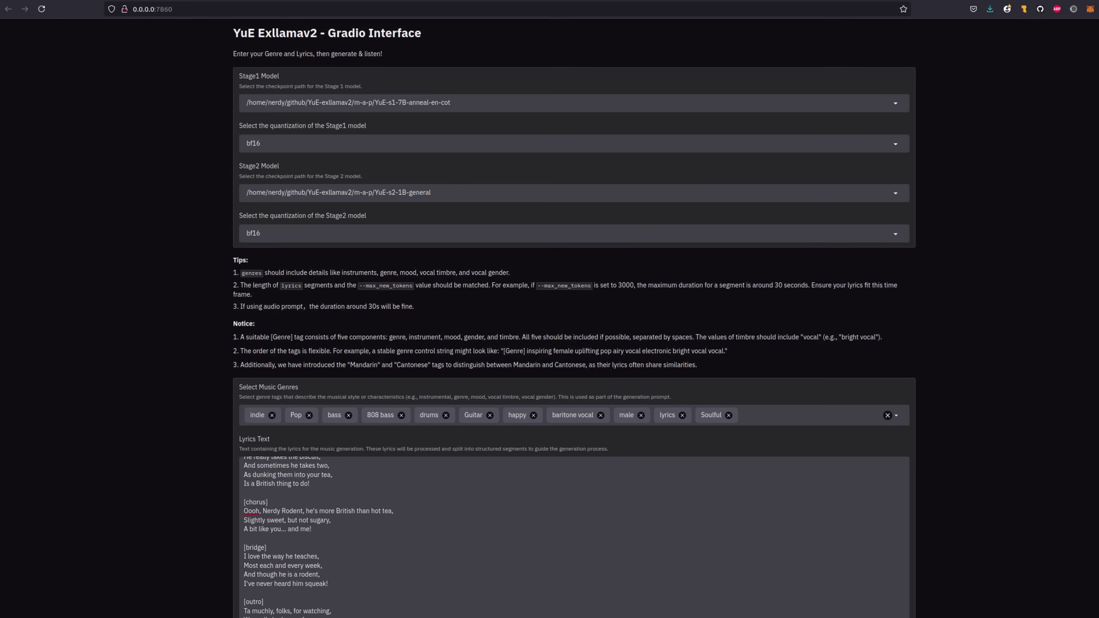
# Try entering the custom genre "British" in the music genres selection.
pyautogui.click(828, 417)
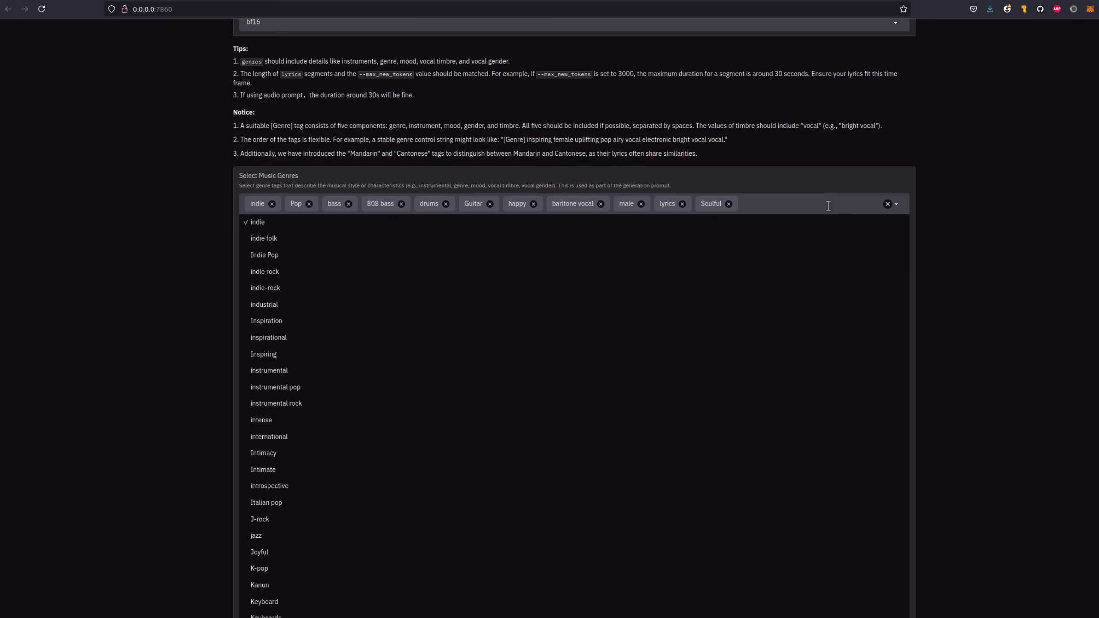
pyautogui.write('British')
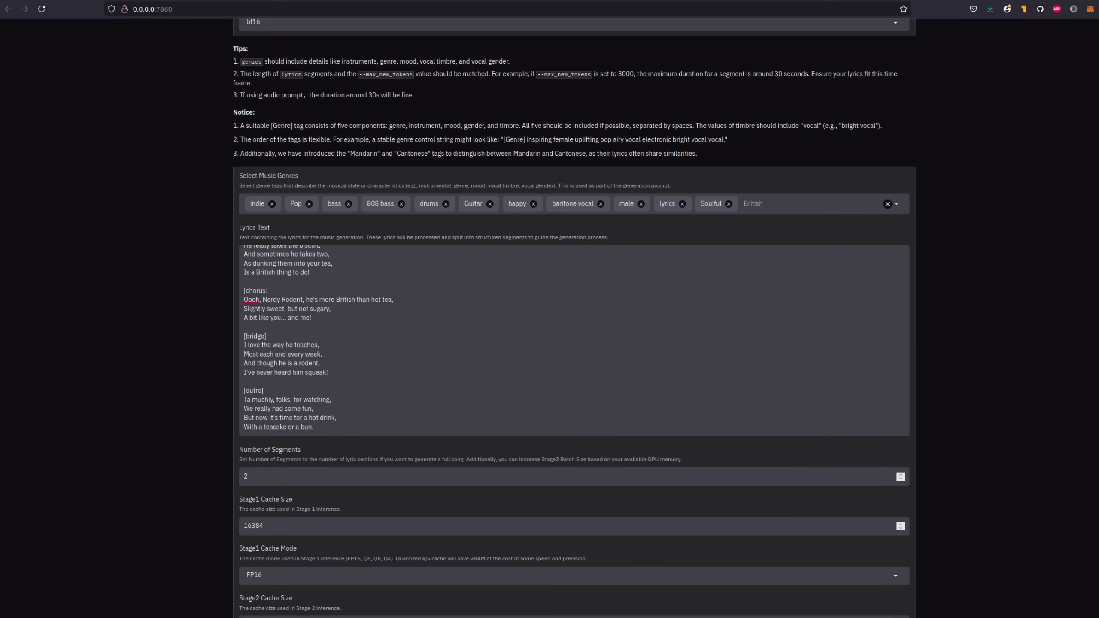
pyautogui.hotkey('ctrl', 'BackSpace')
pyautogui.press('Escape')
# Read the YuEGP installation instructions, including the torch requirements, FlashAttention and the Transformers patches for low VRAM.
pyautogui.hotkey('ctrl', 'Tab')
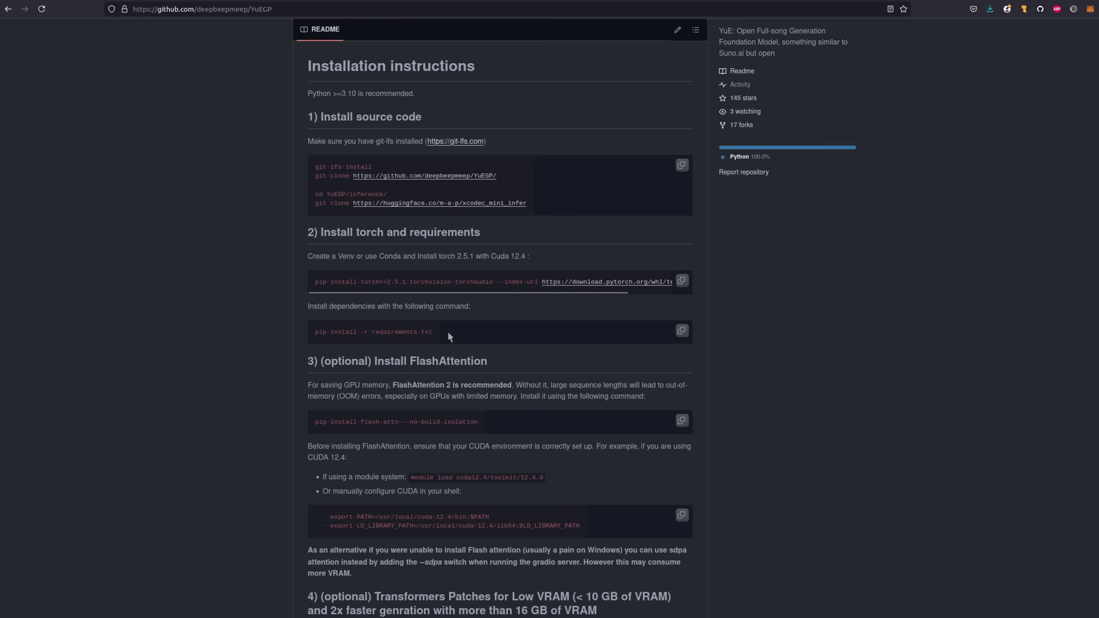
pyautogui.scroll(-3, 562, 355)
pyautogui.scroll(-1, 588, 366)
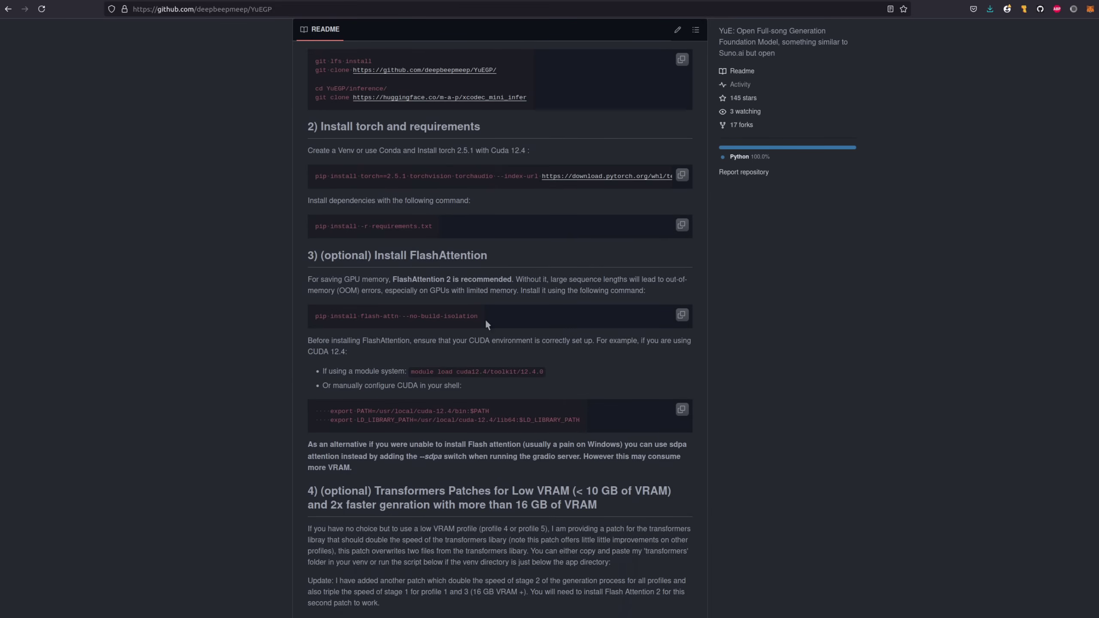
pyautogui.scroll(-12, 485, 319)
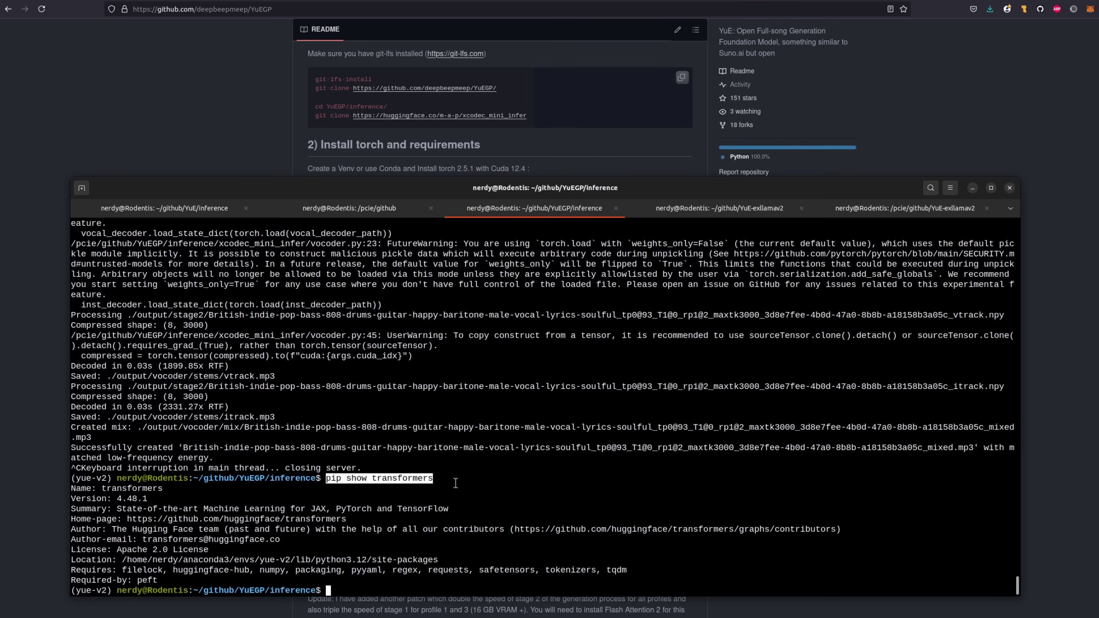
# Check the transformers package's install location in the terminal and find the patch file modeling_llama.py in the YuEGP folder.
pyautogui.click(455, 482)
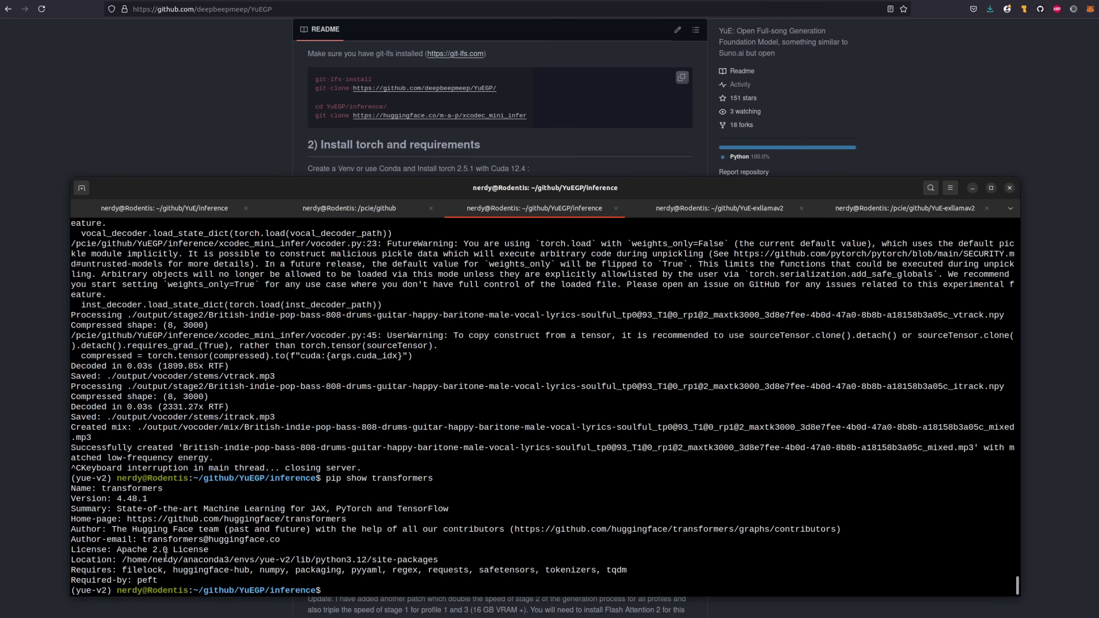
pyautogui.doubleClick(221, 556)
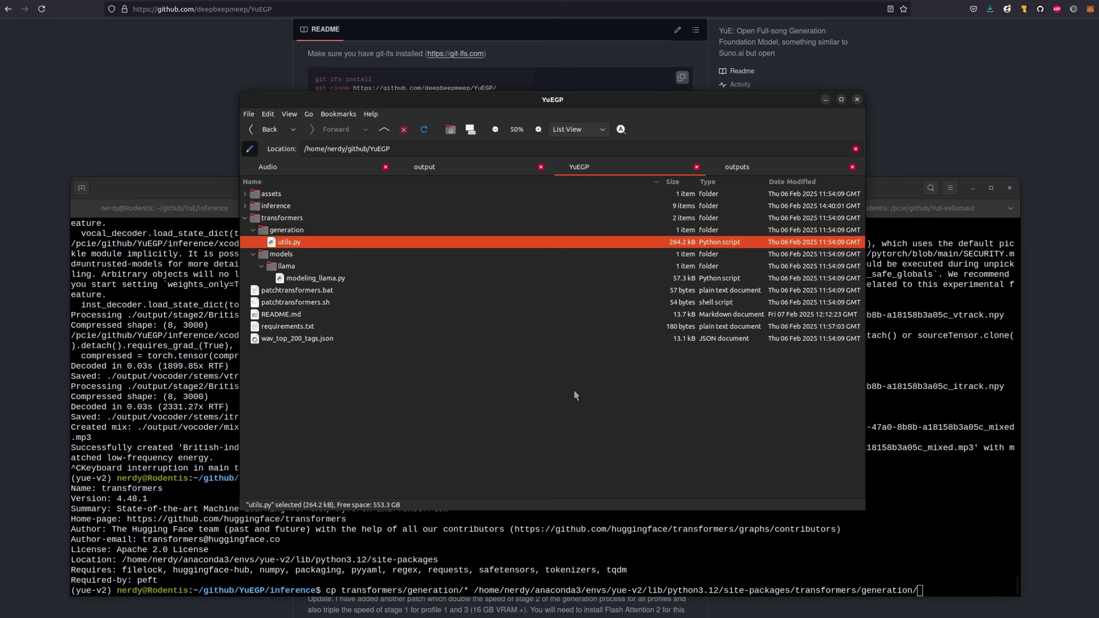
pyautogui.click(330, 278)
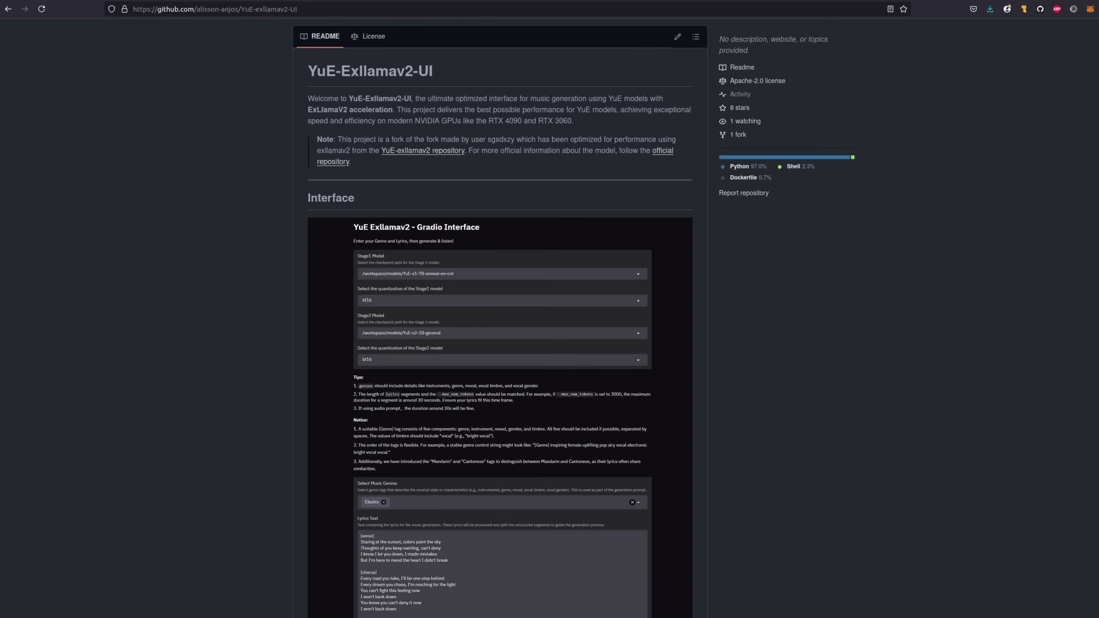
# Read the YuE-Exllamav2-UI and YuE-exllamav2 READMEs and view the YuE-exllamav2 repository's requirements.txt file.
pyautogui.scroll(-20, 831, 385)
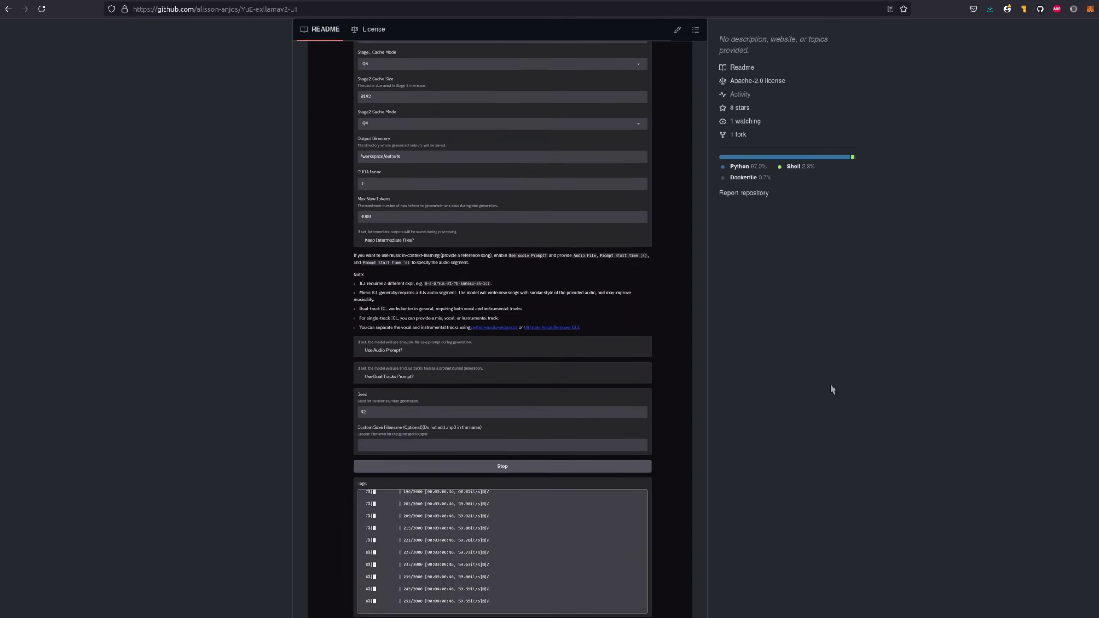
pyautogui.scroll(-7, 831, 386)
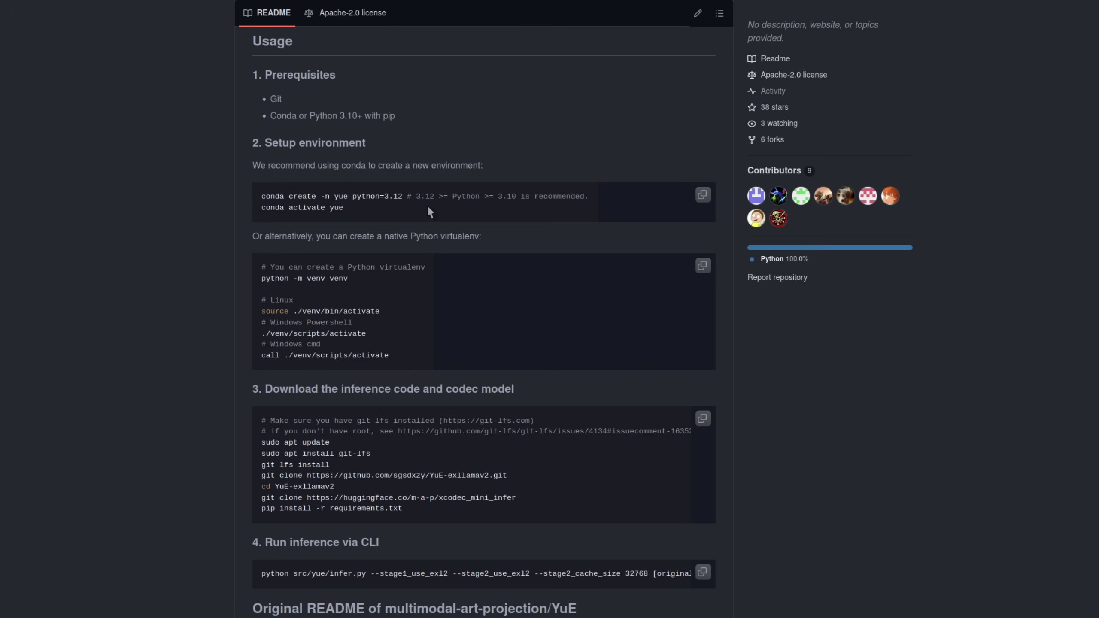
pyautogui.scroll(-5, 558, 289)
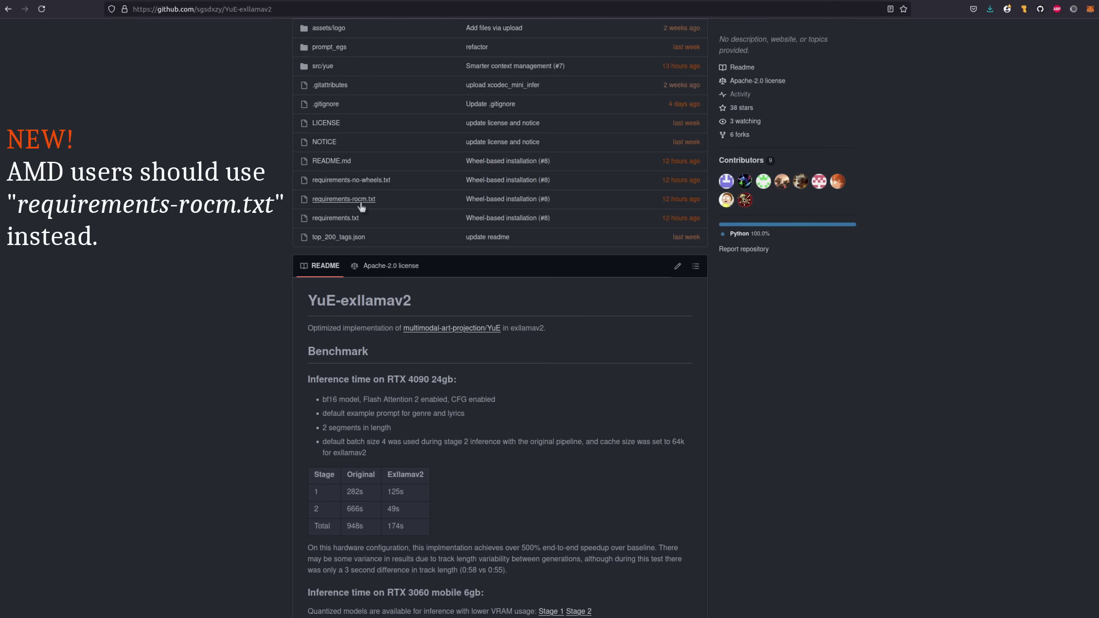
pyautogui.click(340, 218)
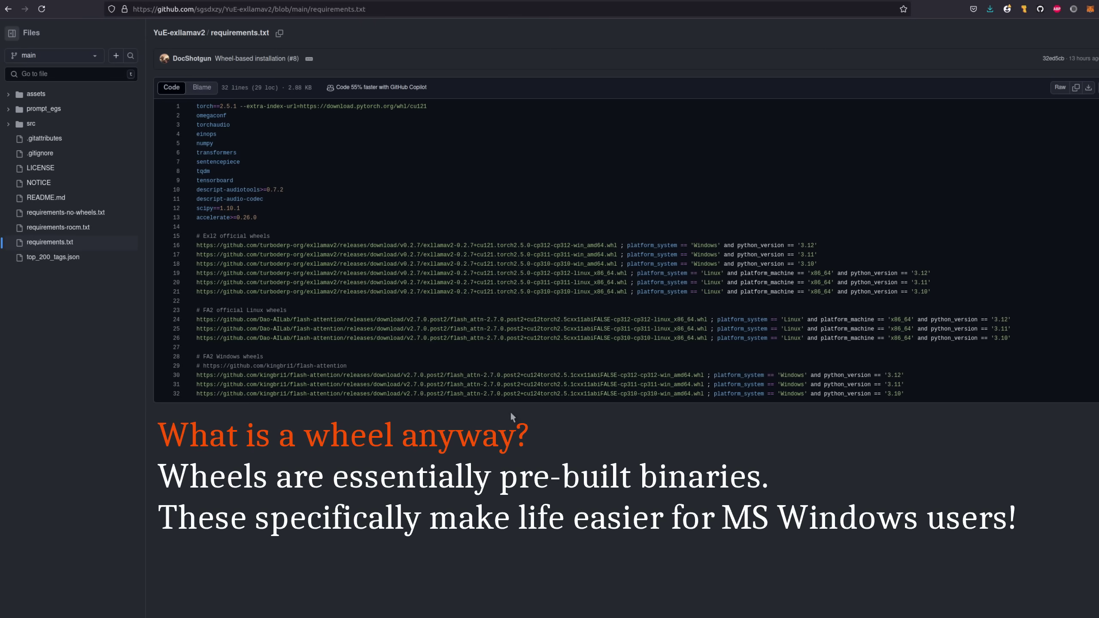
pyautogui.hotkey('alt', 'Left')
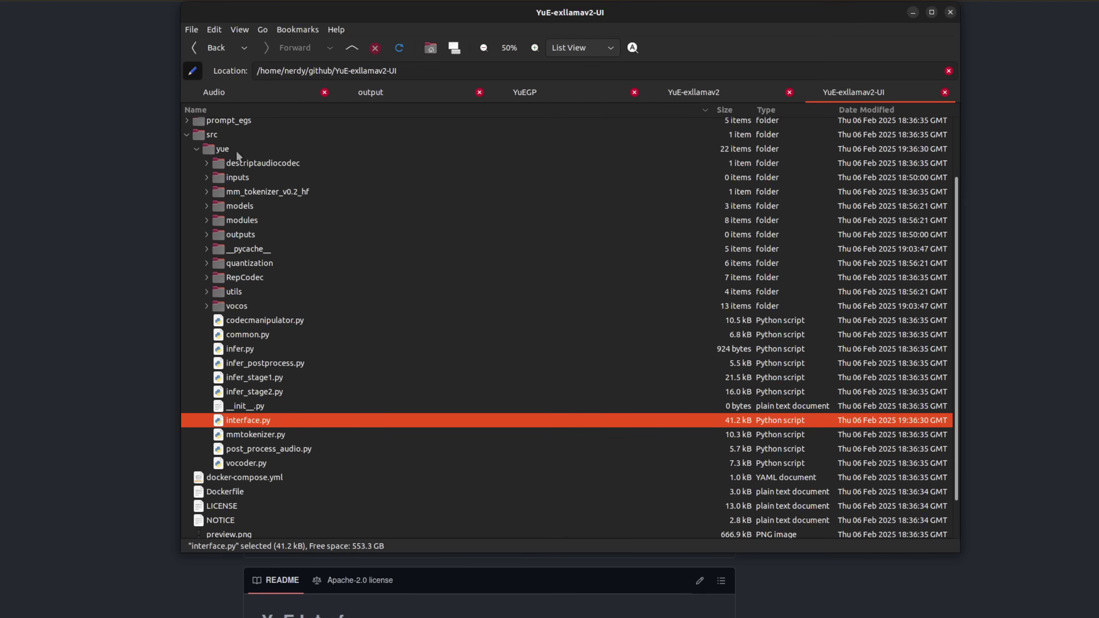
# Find interface.py under src/yue in YuE-exllamav2-UI, and open the linked interface.py from src/yue in YuE-exllamav2 in the text editor.
pyautogui.click(274, 446)
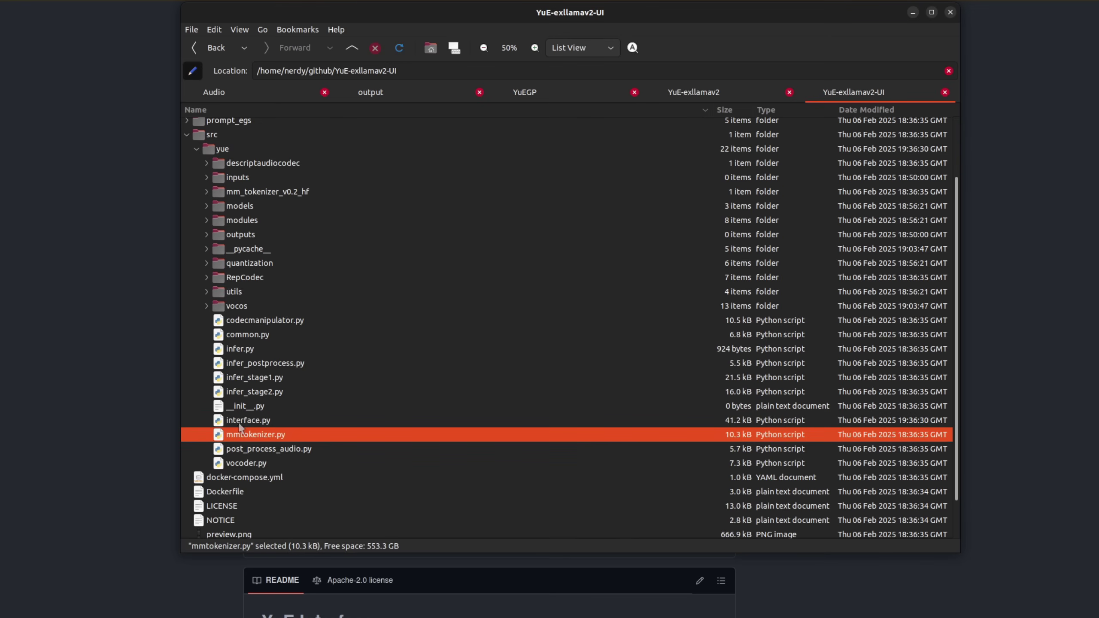
pyautogui.click(258, 420)
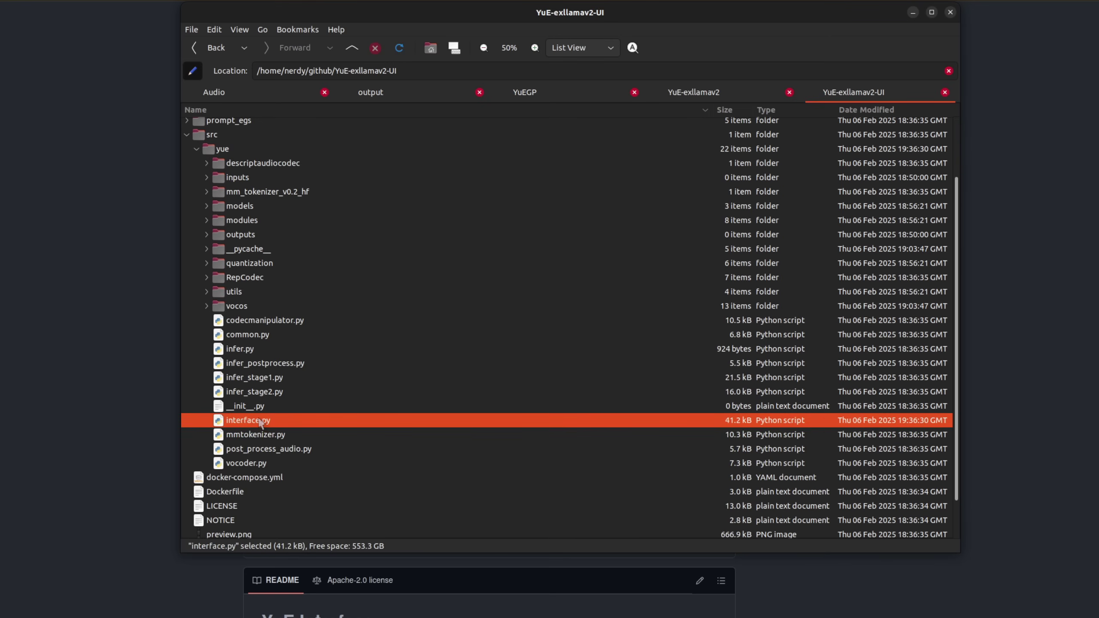
pyautogui.click(732, 90)
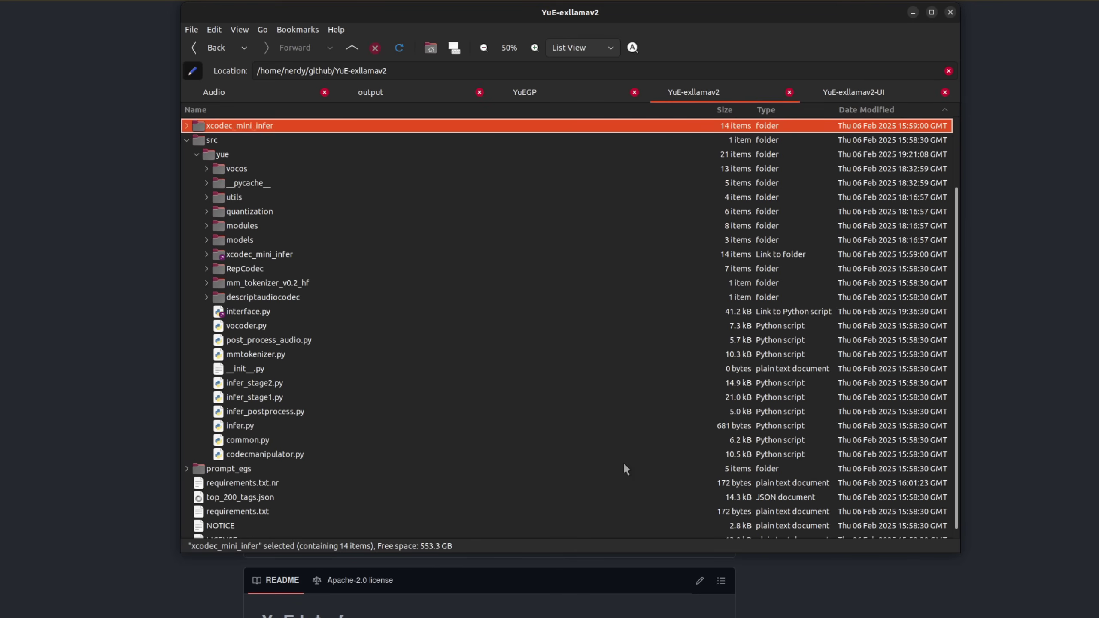
pyautogui.click(254, 314)
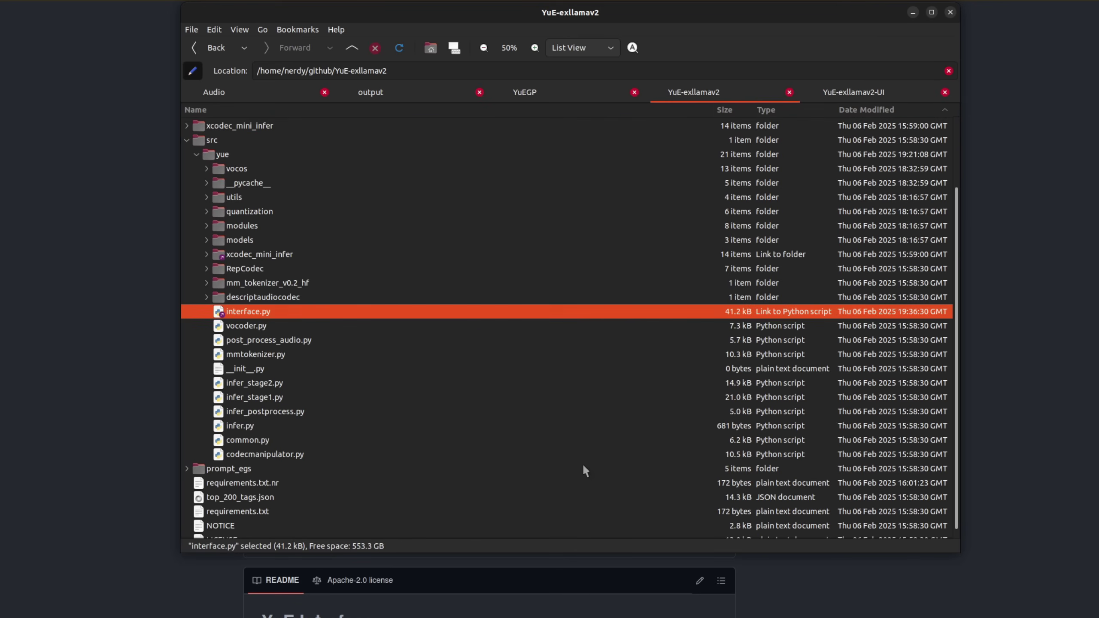
pyautogui.press('Return')
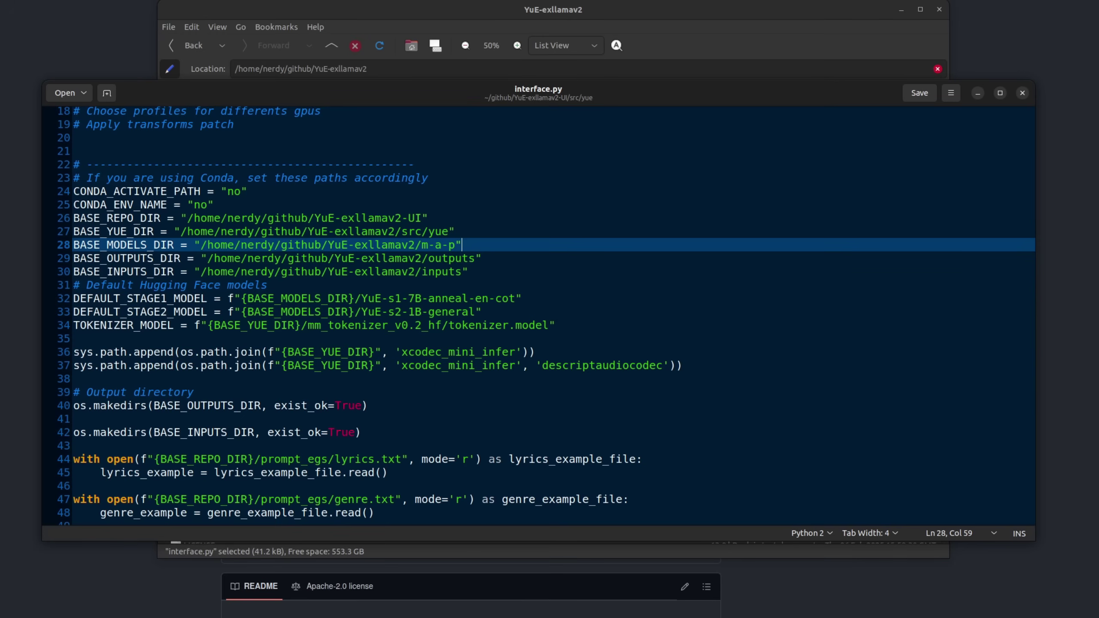
# Examine the base directory paths in interface.py, from BASE_REPO_DIR to BASE_INPUTS_DIR.
pyautogui.moveTo(469, 272); pyautogui.dragTo(226, 218)
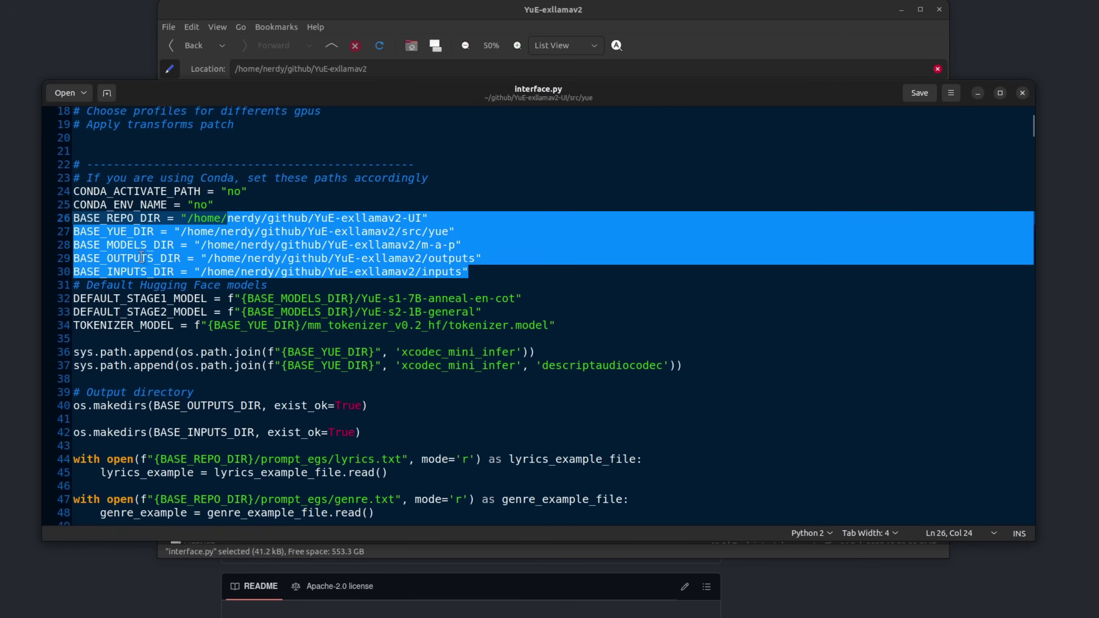
pyautogui.click(154, 272)
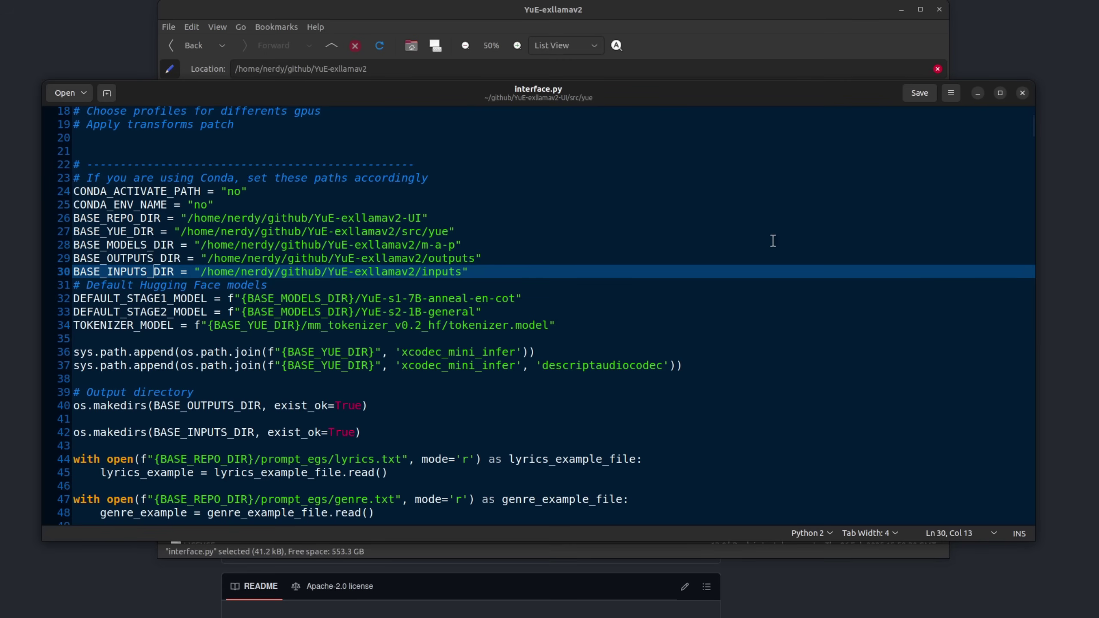
pyautogui.moveTo(336, 257); pyautogui.dragTo(421, 258)
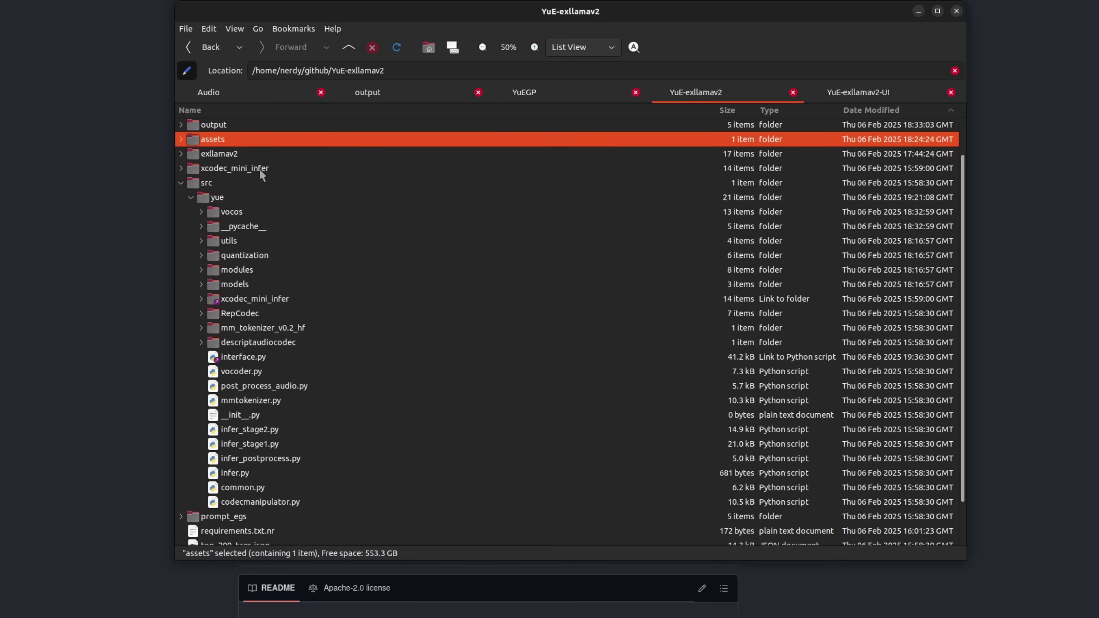
# Inspect the stage 1 and stage 2 model folders inside the m-a-p folder of YuE-exllamav2 in the file manager.
pyautogui.click(385, 149)
pyautogui.rightClick(397, 169)
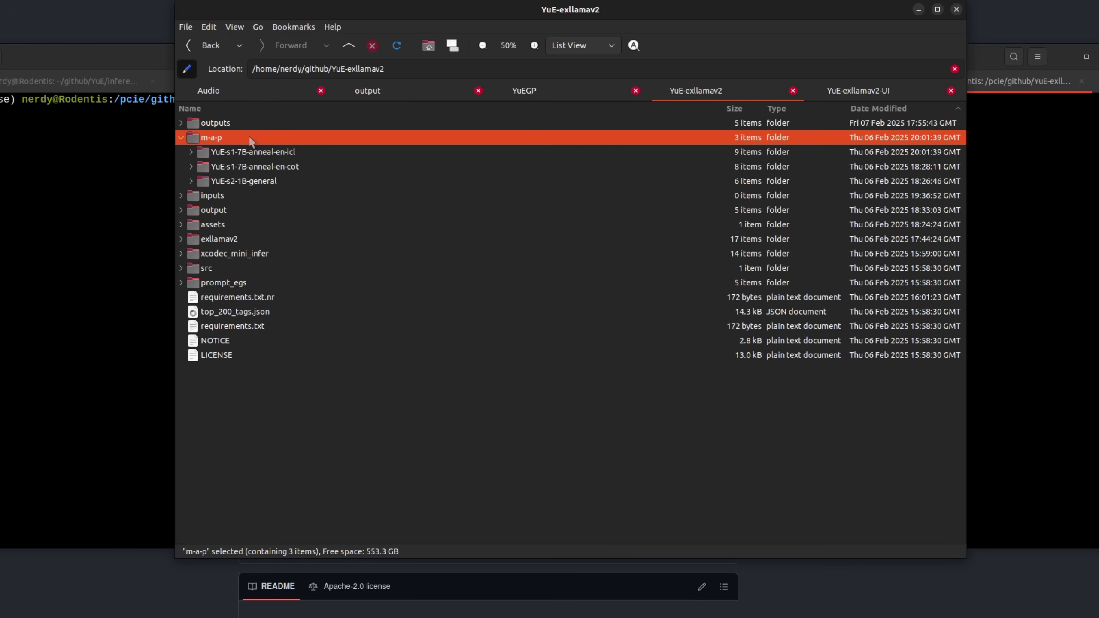
pyautogui.click(288, 155)
pyautogui.click(291, 168)
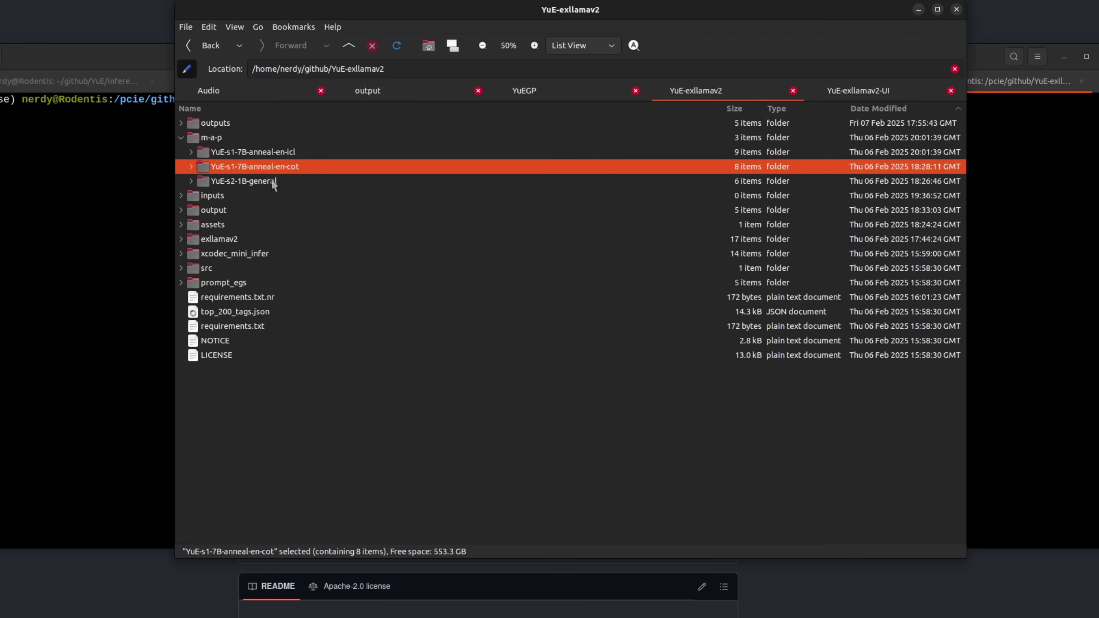
pyautogui.click(273, 182)
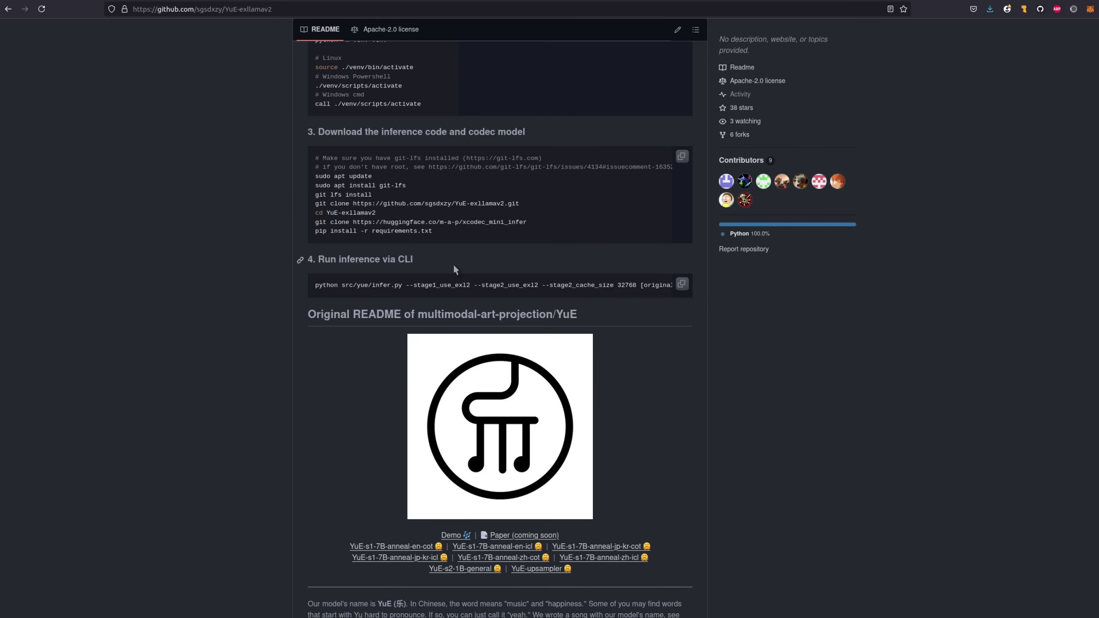
pyautogui.hotkey('alt', 'Tab')
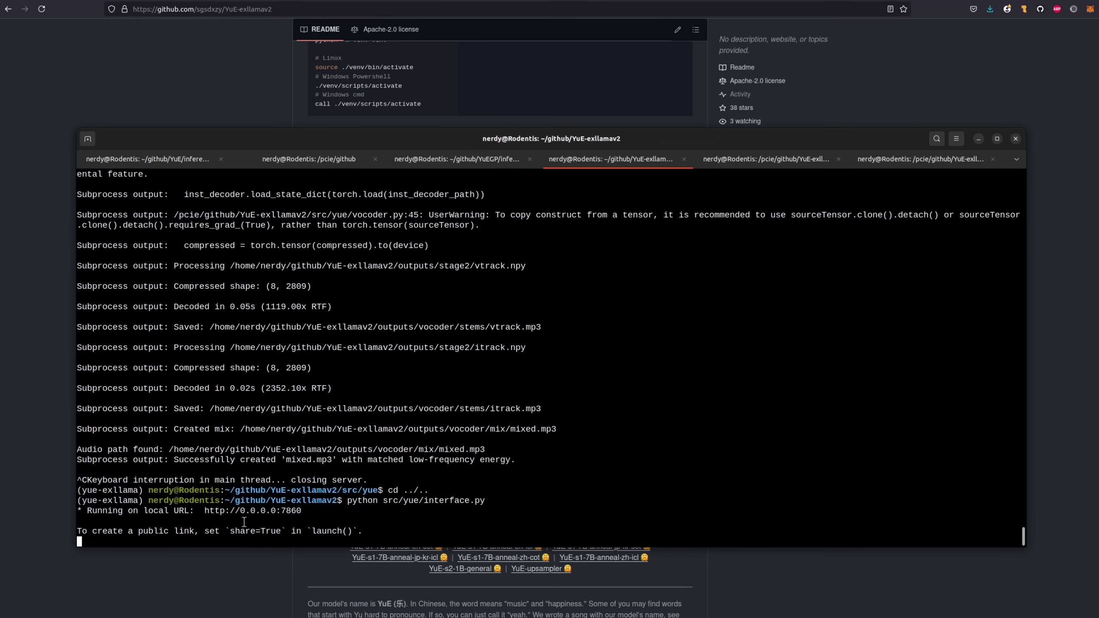
pyautogui.keyDown('ctrl'); pyautogui.click(300, 513); pyautogui.keyUp('ctrl')
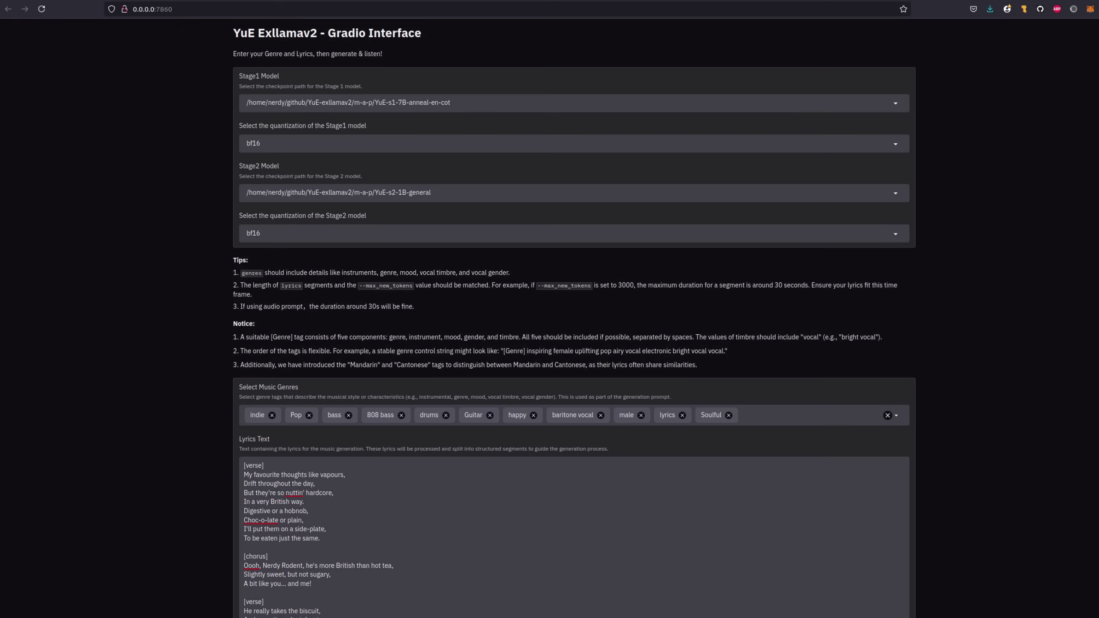
pyautogui.click(692, 108)
pyautogui.click(992, 284)
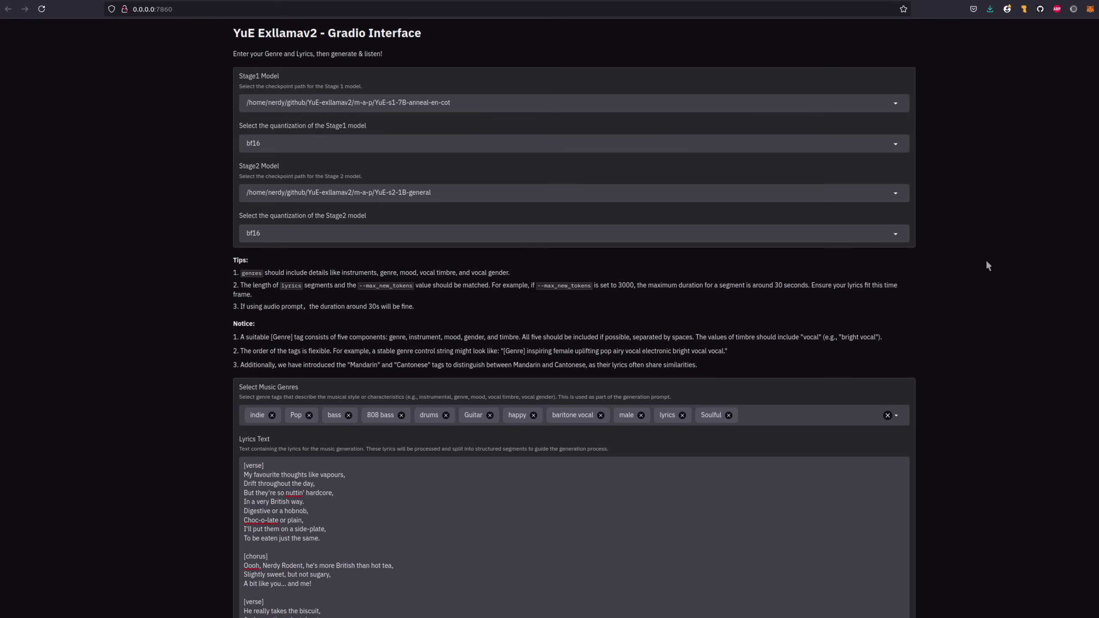